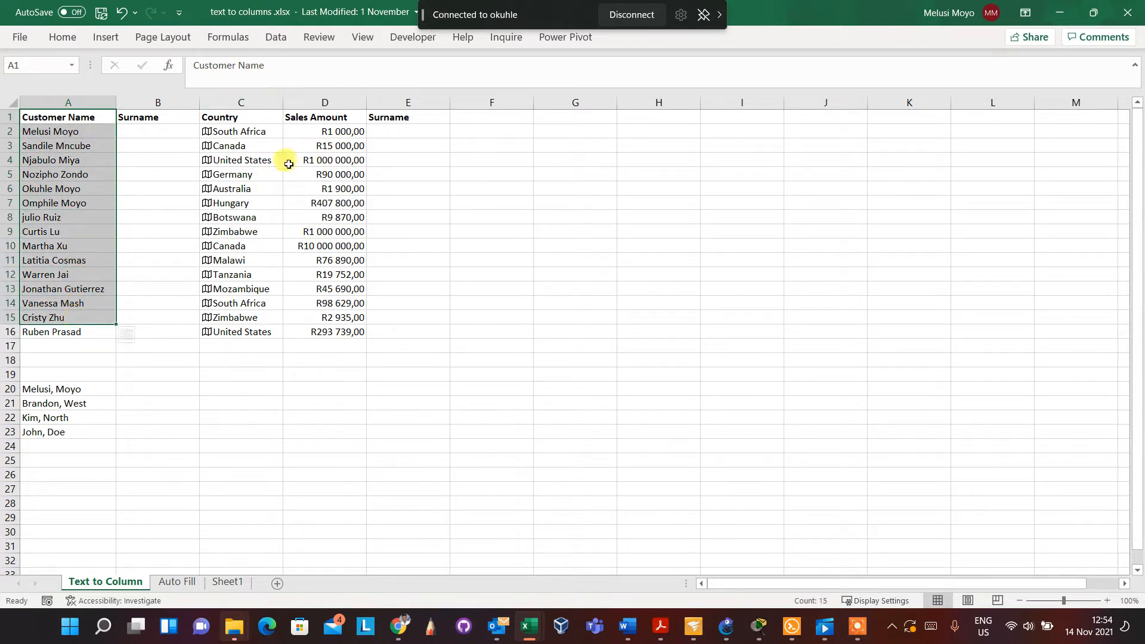
{"action": "left_click", "coordinate": [178, 173]}
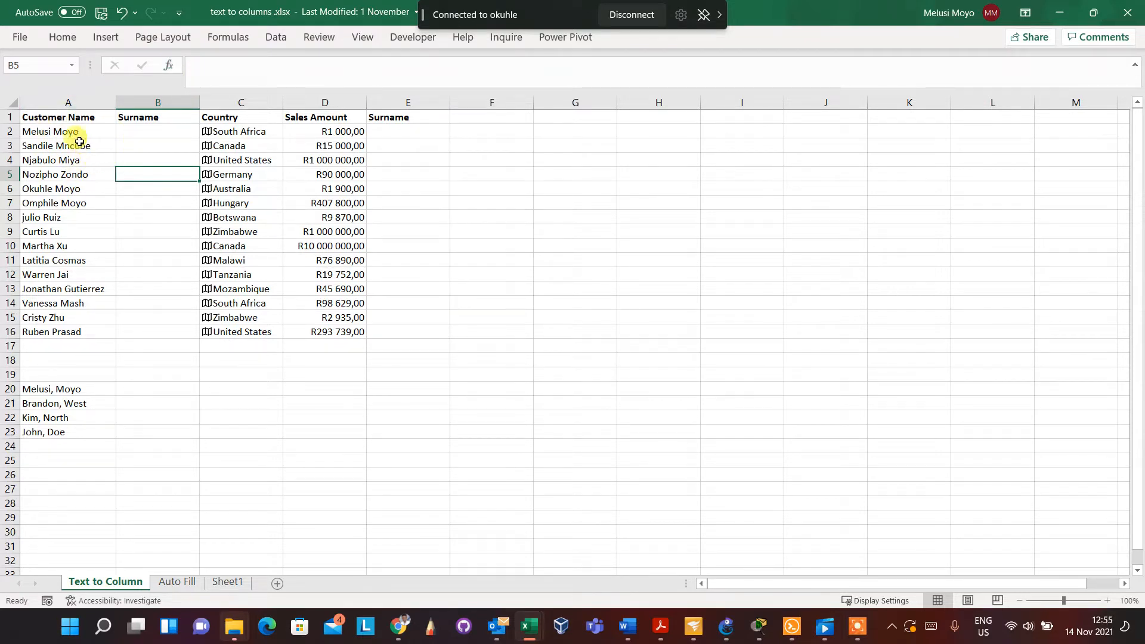
{"action": "left_click_drag", "start_coordinate": [66, 116], "coordinate": [51, 327]}
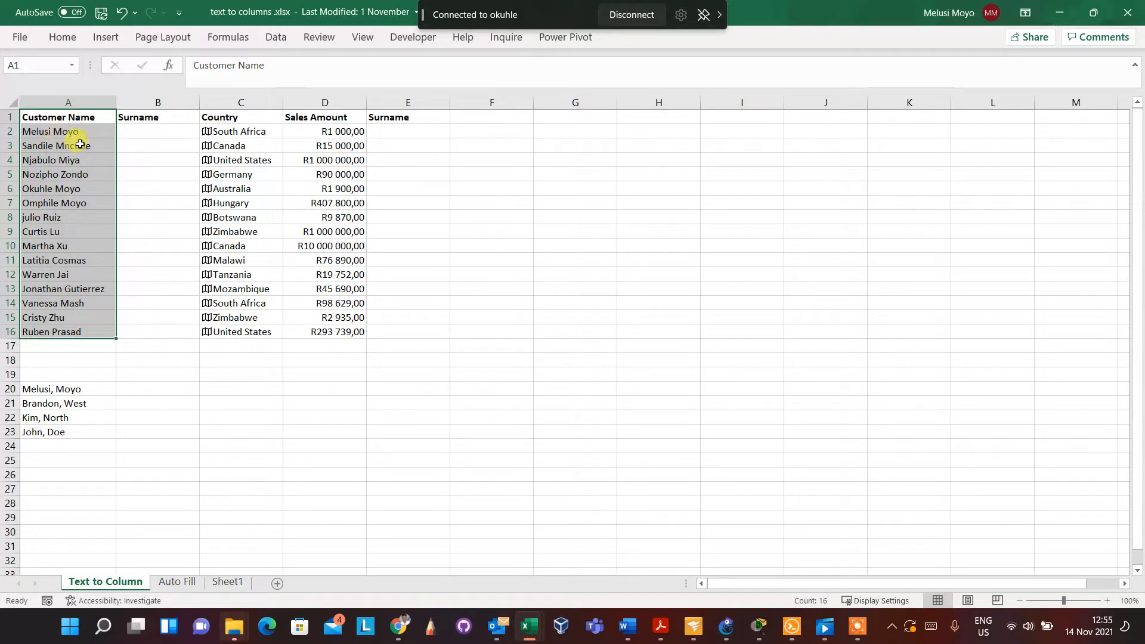
{"action": "left_click", "coordinate": [141, 132]}
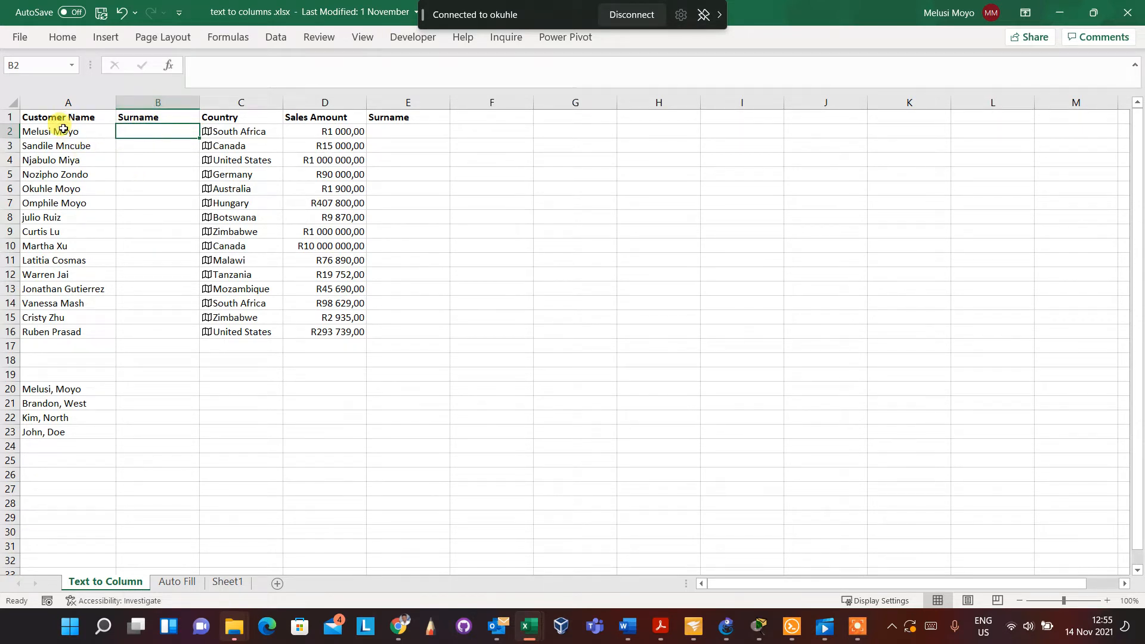
{"action": "key", "text": "Left"}
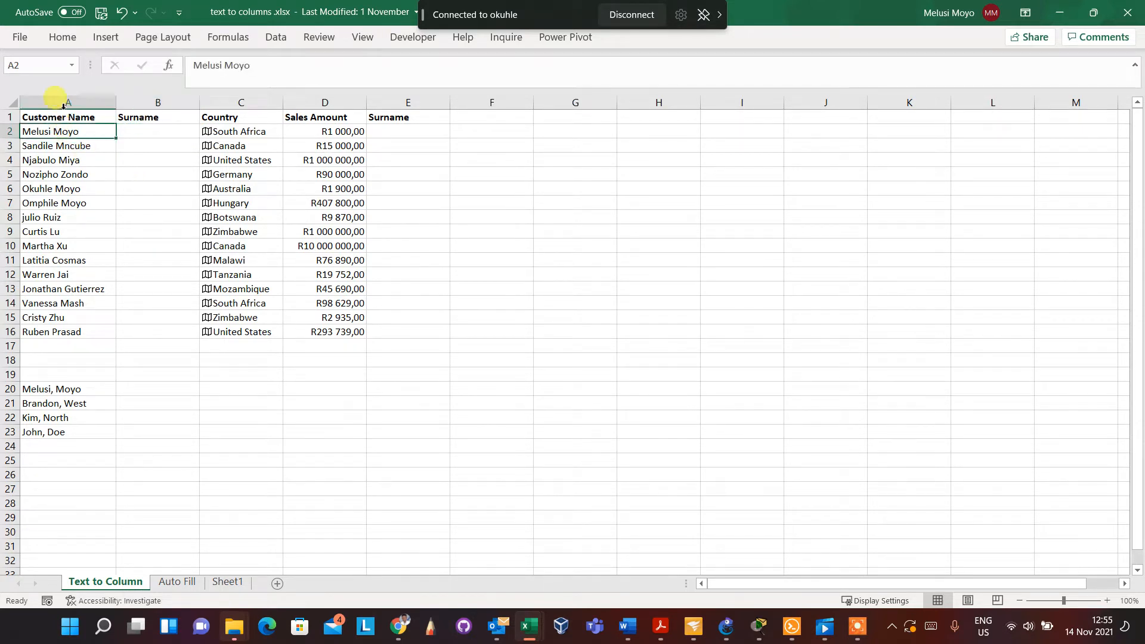
{"action": "left_click", "coordinate": [137, 131]}
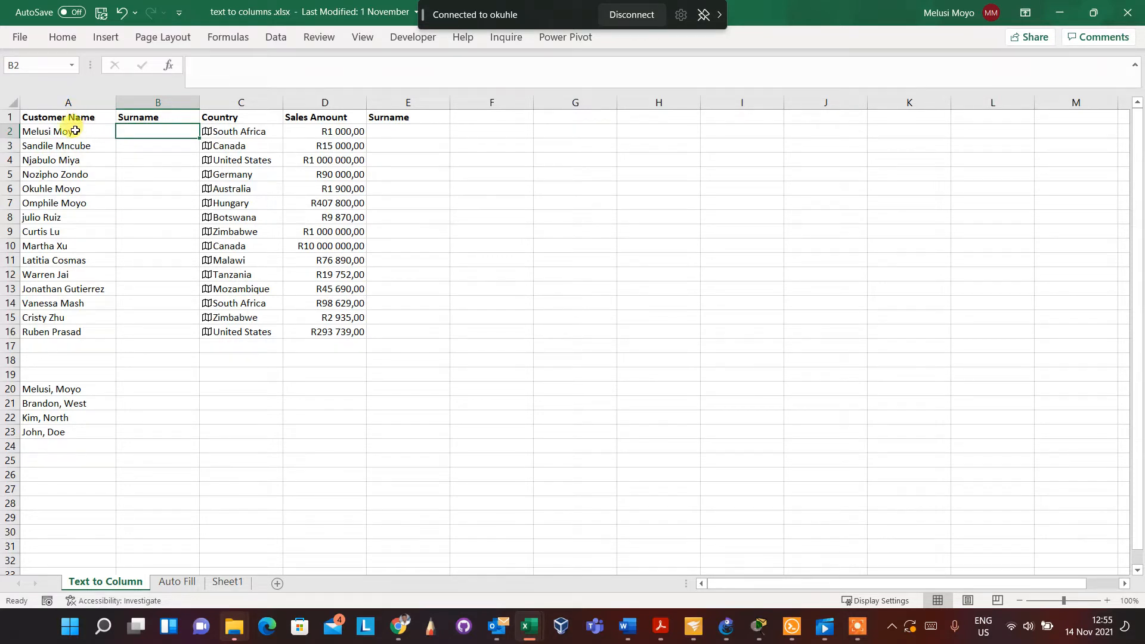
{"action": "left_click", "coordinate": [161, 183]}
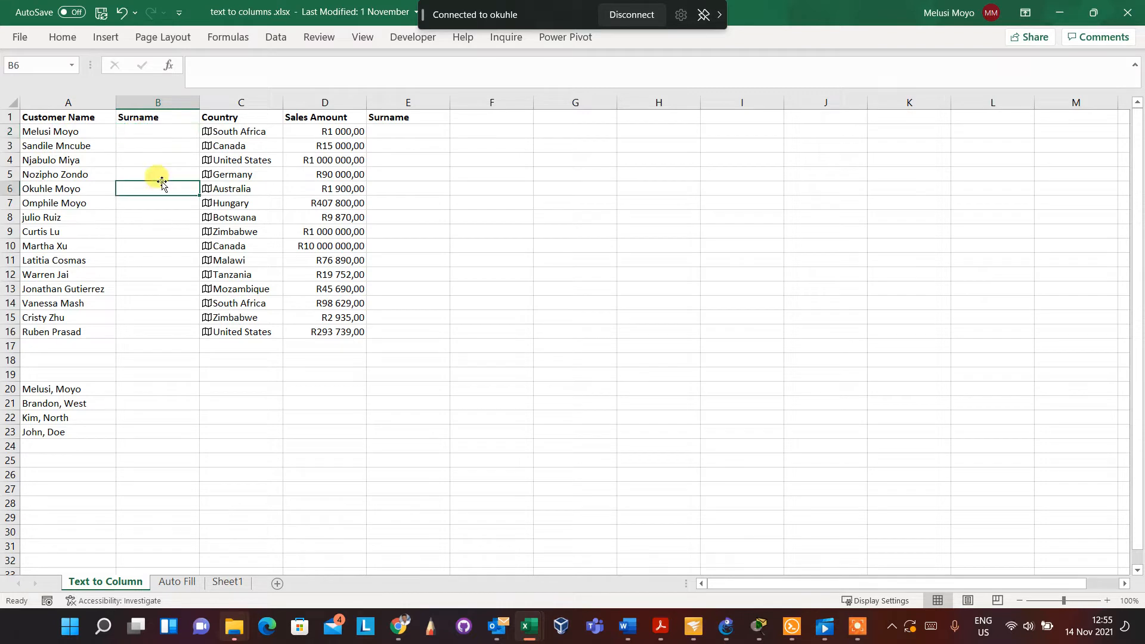
{"action": "left_click", "coordinate": [155, 128]}
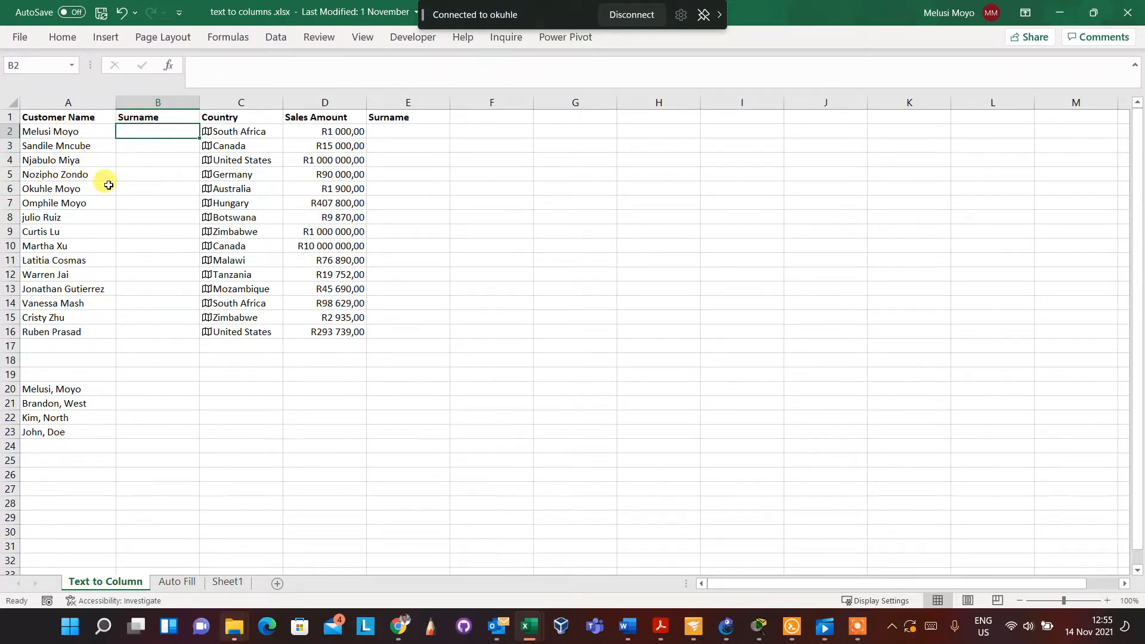
{"action": "left_click", "coordinate": [57, 136]}
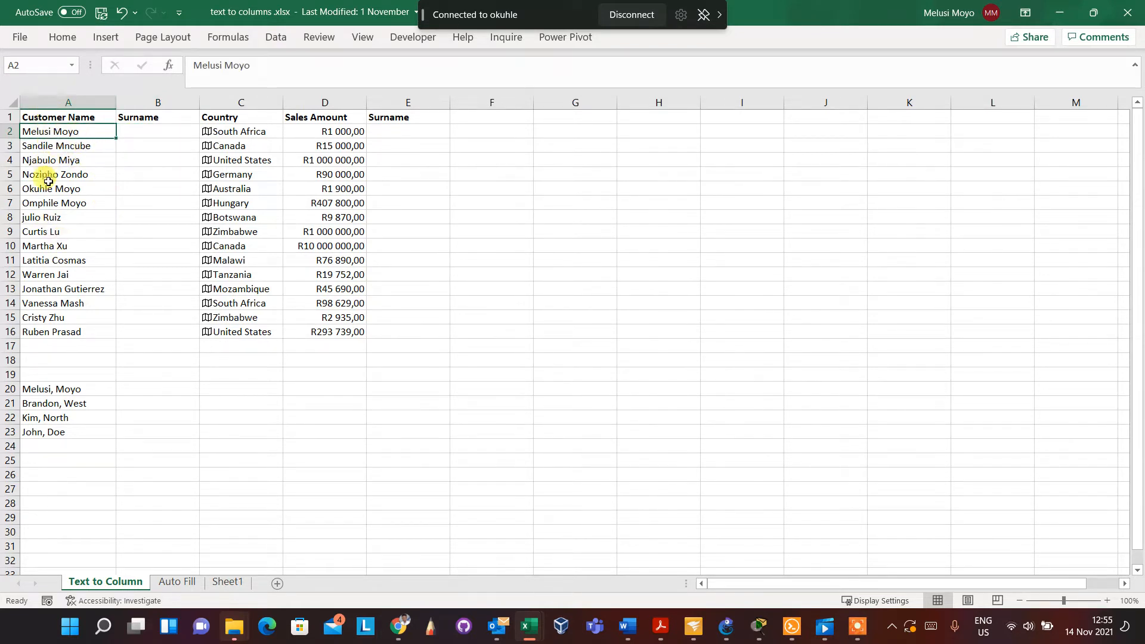
{"action": "left_click", "coordinate": [150, 134]}
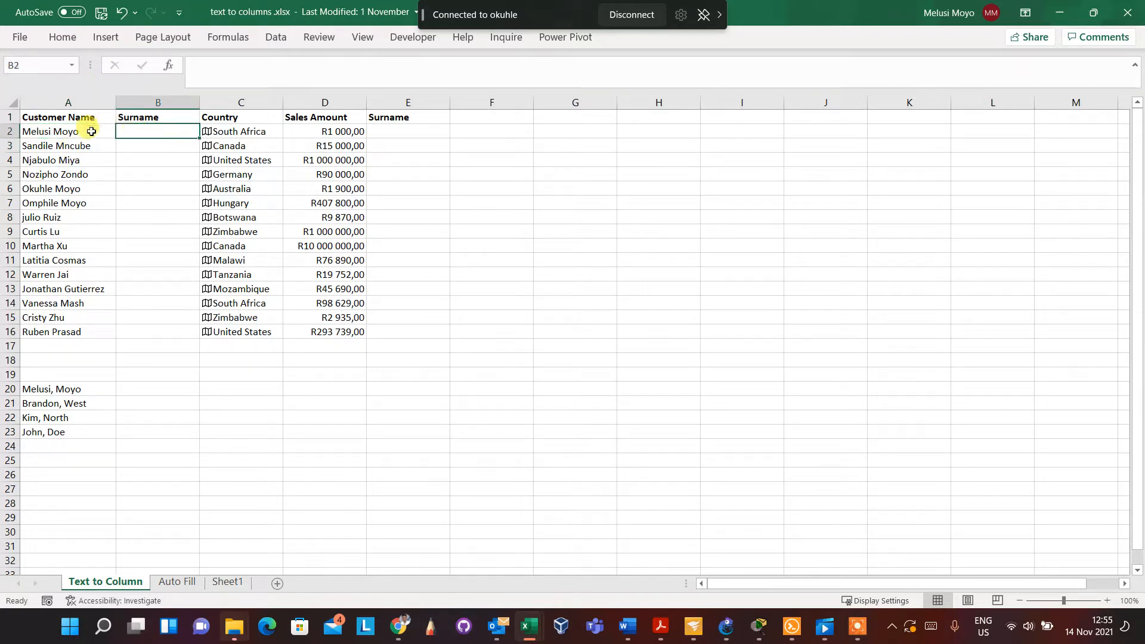
Step: Split the full names in A2:A16 into first name and surname with Text to Columns, Delimited, using Space instead of Comma as delimiter
{"action": "left_click_drag", "start_coordinate": [91, 131], "coordinate": [78, 325]}
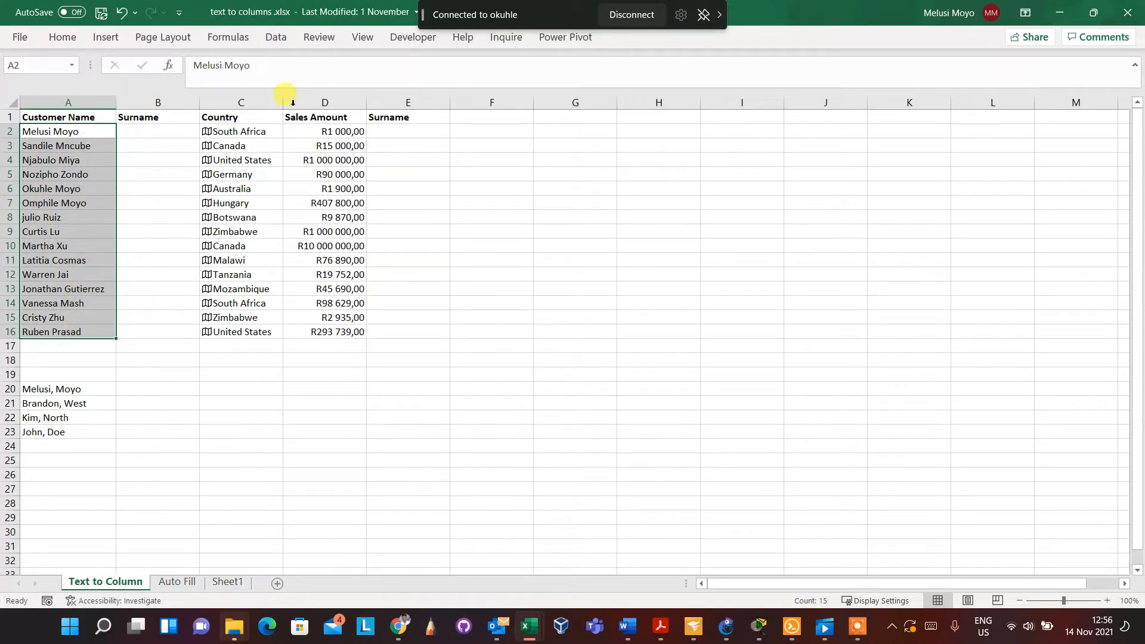
{"action": "left_click", "coordinate": [277, 38]}
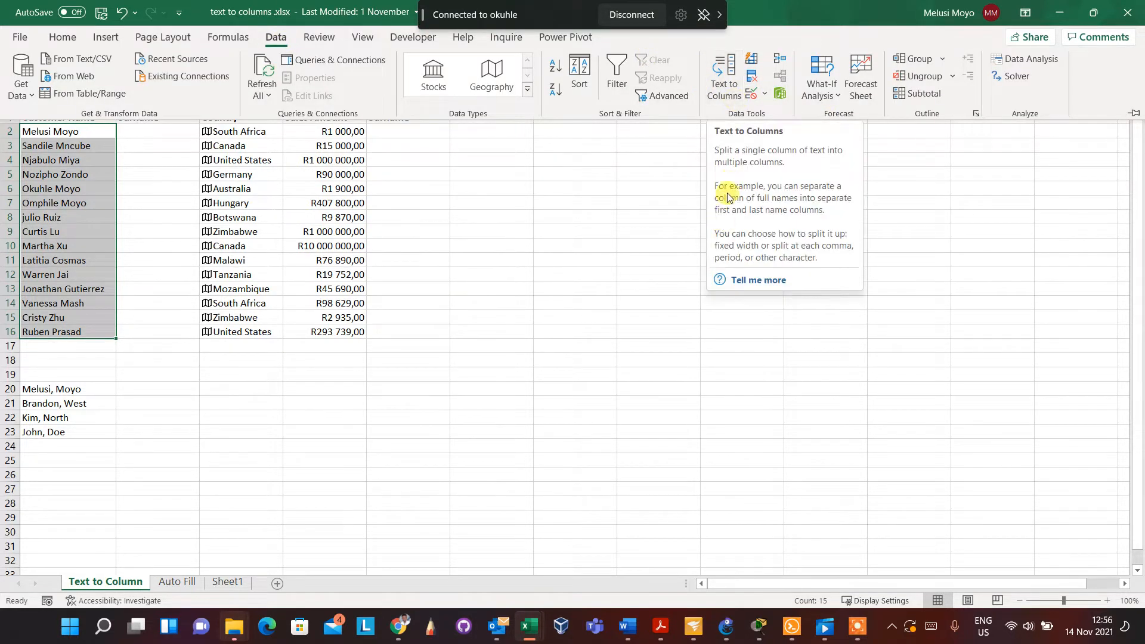
{"action": "left_click", "coordinate": [723, 87]}
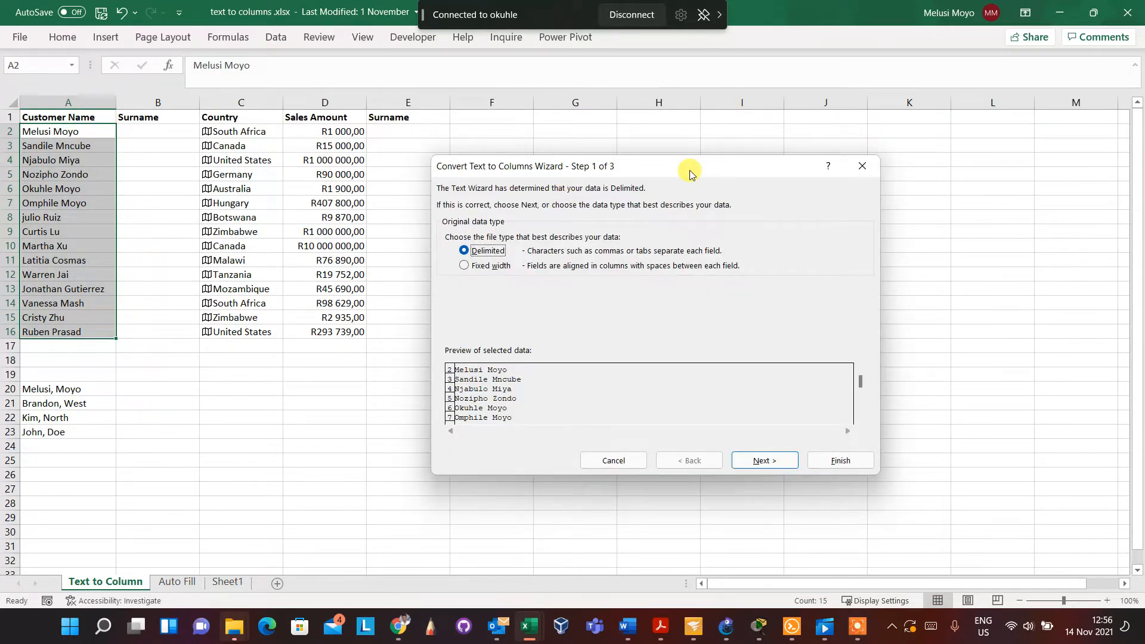
{"action": "left_click_drag", "start_coordinate": [687, 166], "coordinate": [693, 120]}
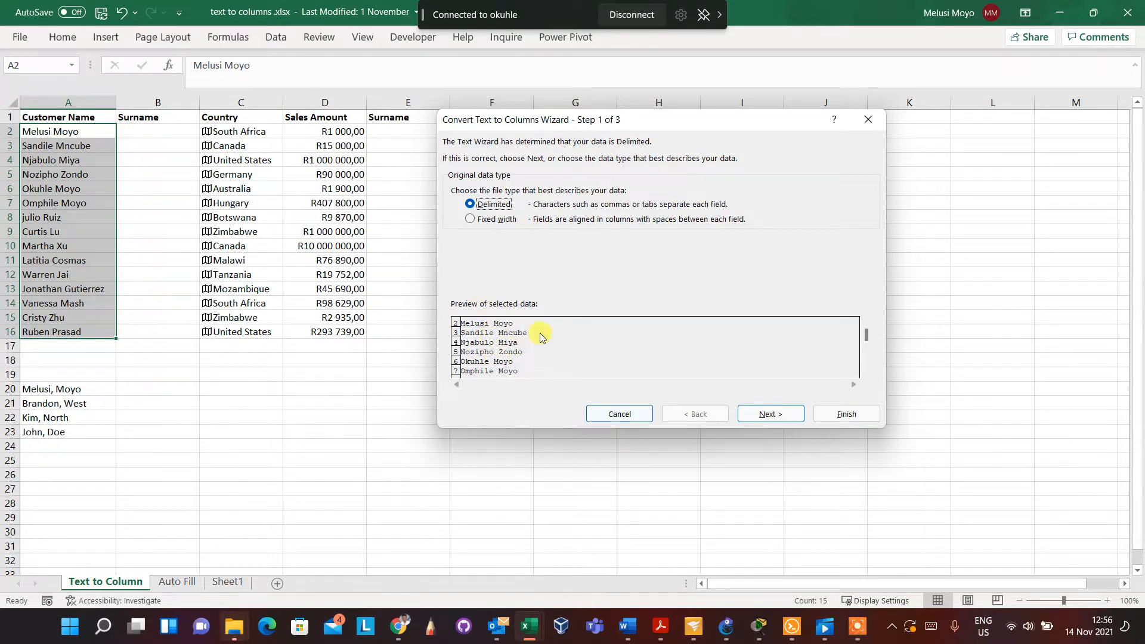
{"action": "left_click", "coordinate": [769, 414]}
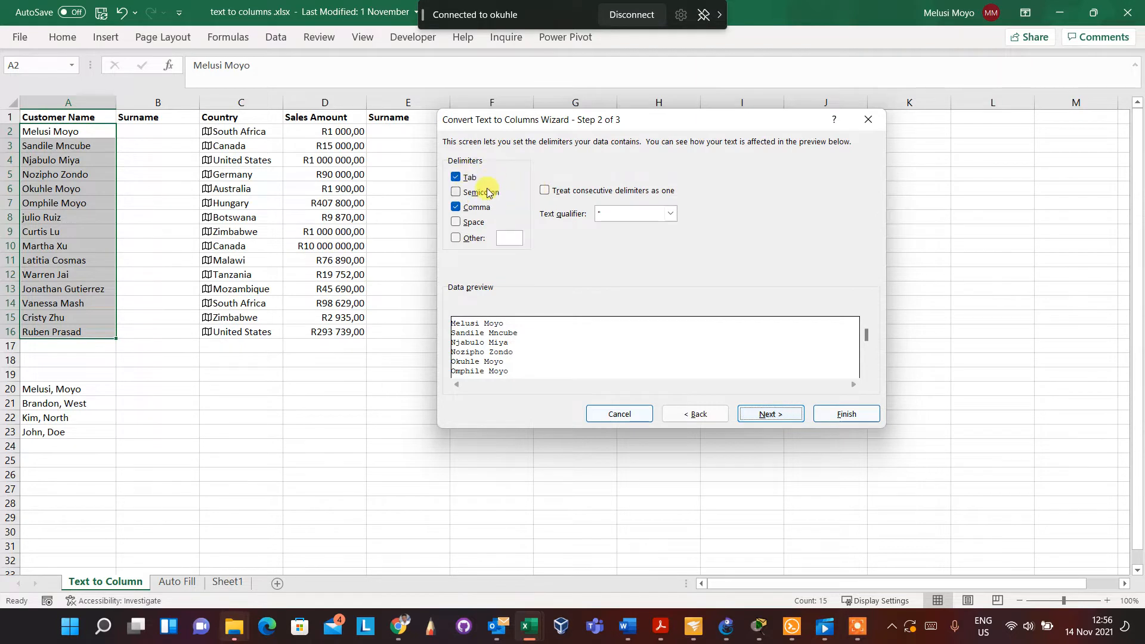
{"action": "left_click", "coordinate": [457, 206]}
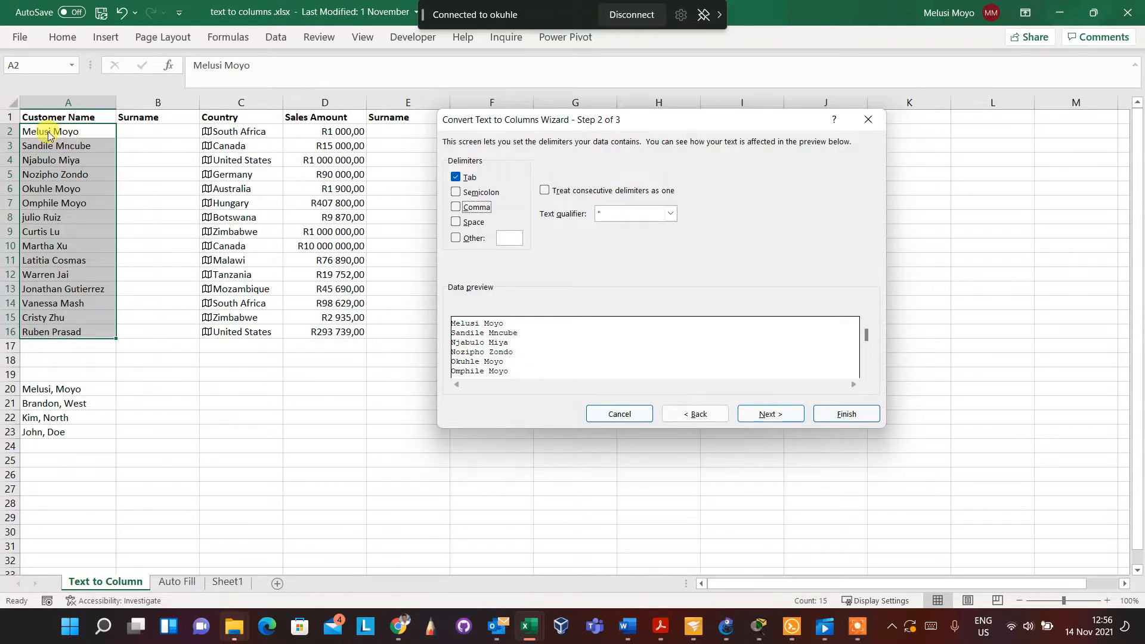
{"action": "left_click", "coordinate": [456, 223]}
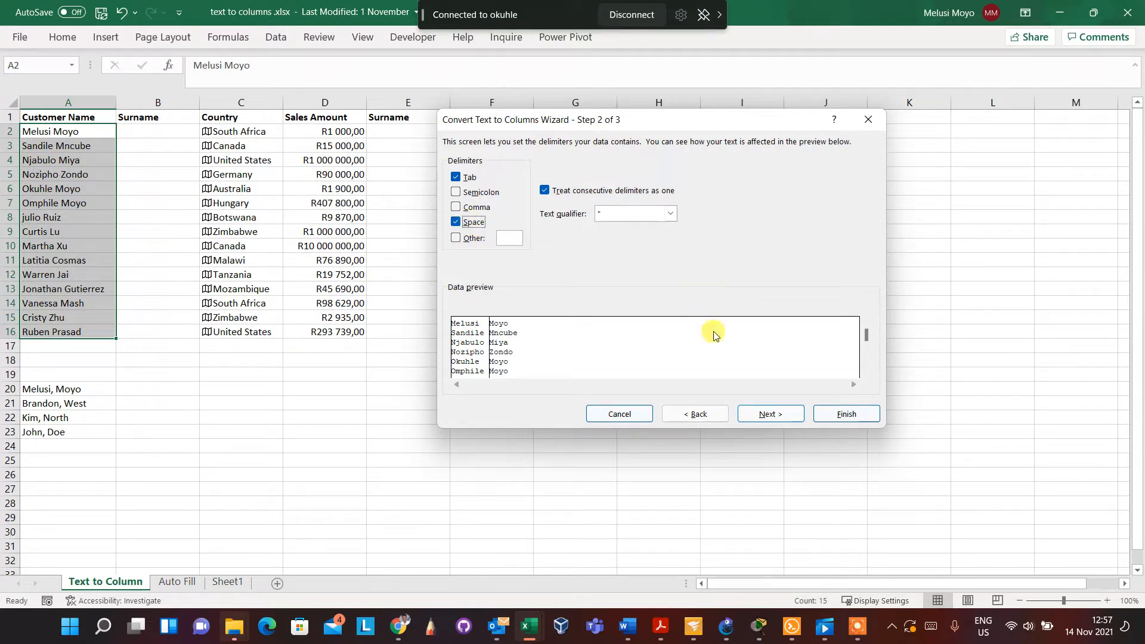
{"action": "left_click", "coordinate": [781, 416]}
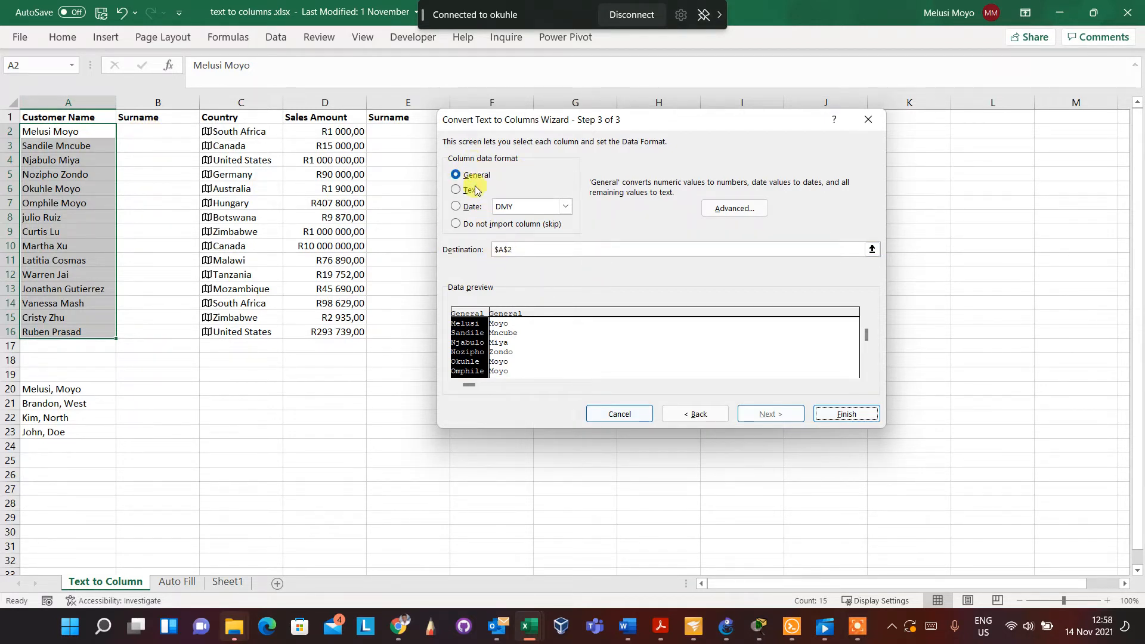
{"action": "left_click", "coordinate": [848, 413]}
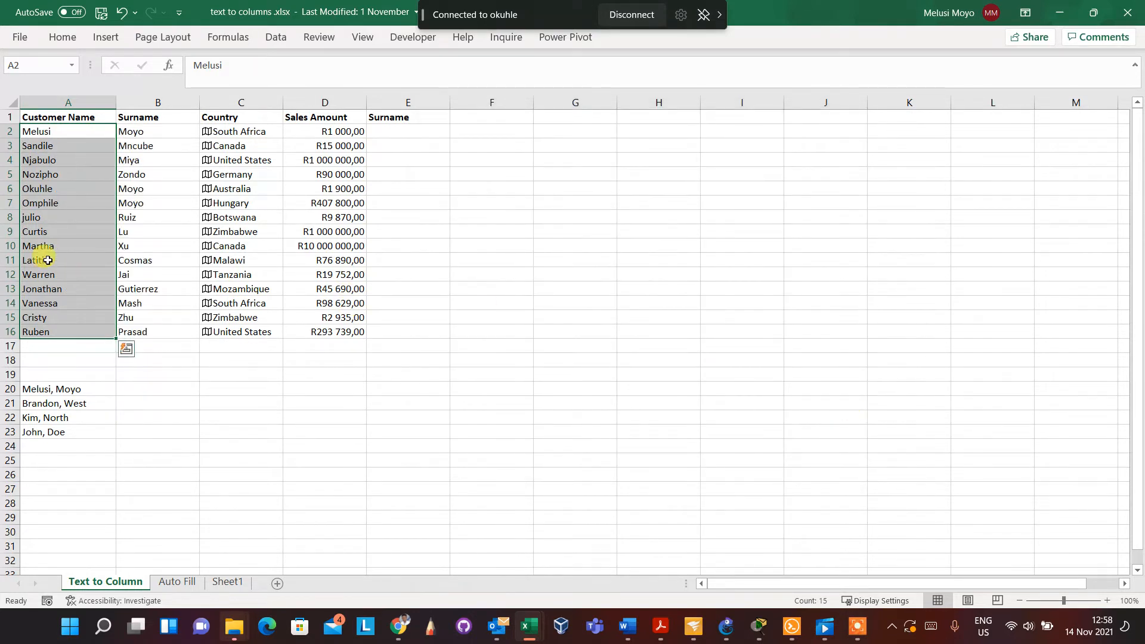
{"action": "left_click", "coordinate": [74, 174]}
{"action": "left_click", "coordinate": [69, 136]}
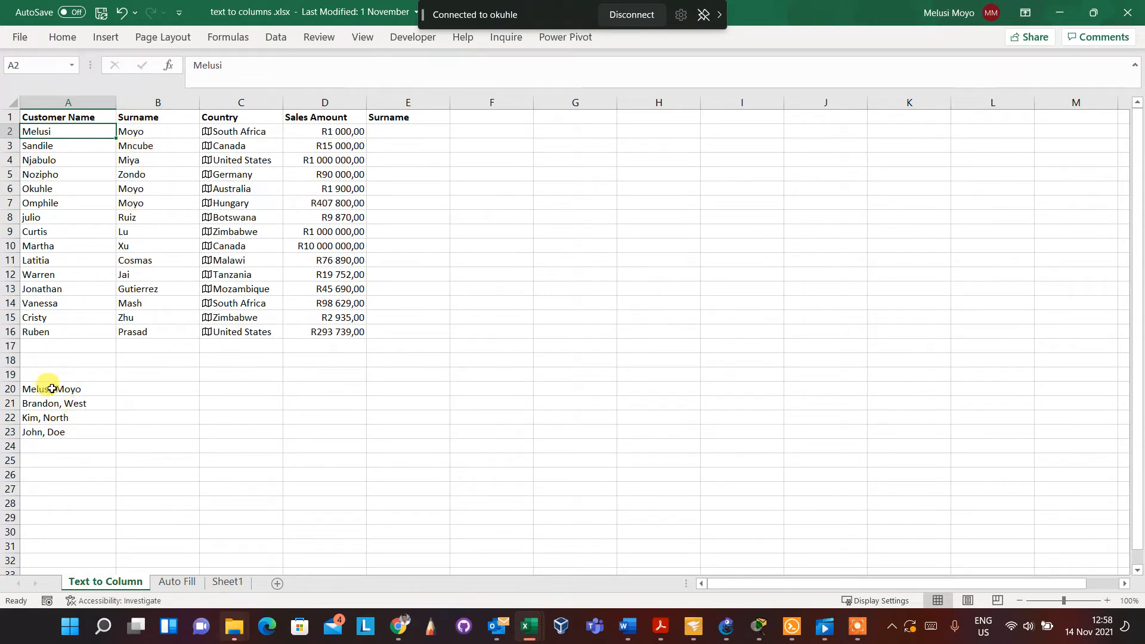
Step: Set up Text to Columns for the names in A20:A23 as Delimited, with Comma instead of Space as delimiter
{"action": "left_click_drag", "start_coordinate": [57, 390], "coordinate": [63, 427]}
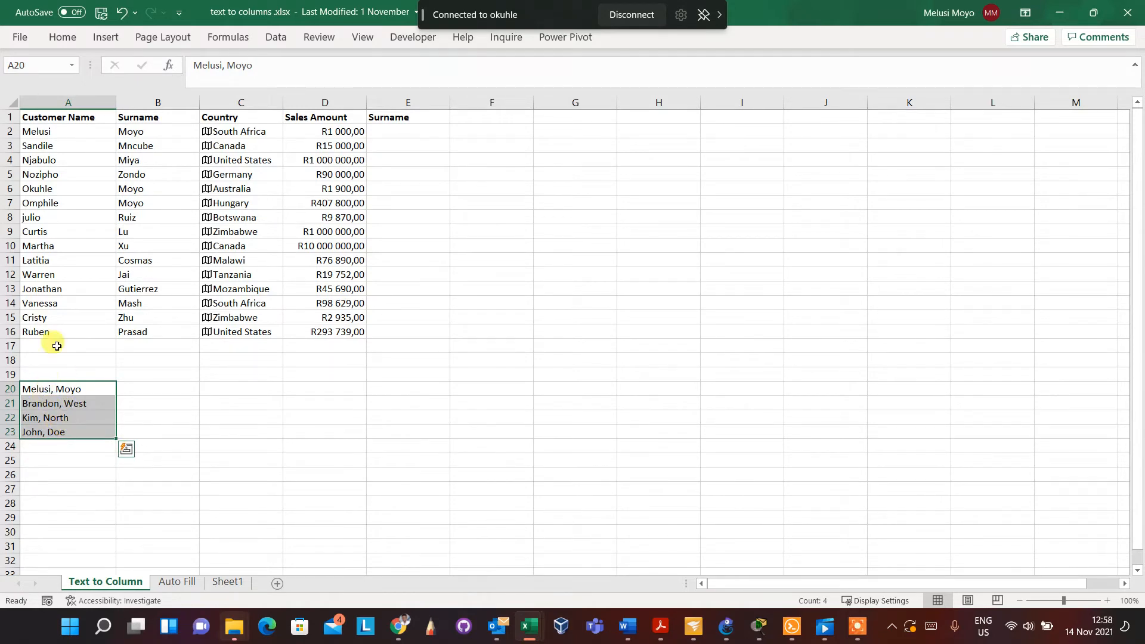
{"action": "left_click", "coordinate": [277, 31]}
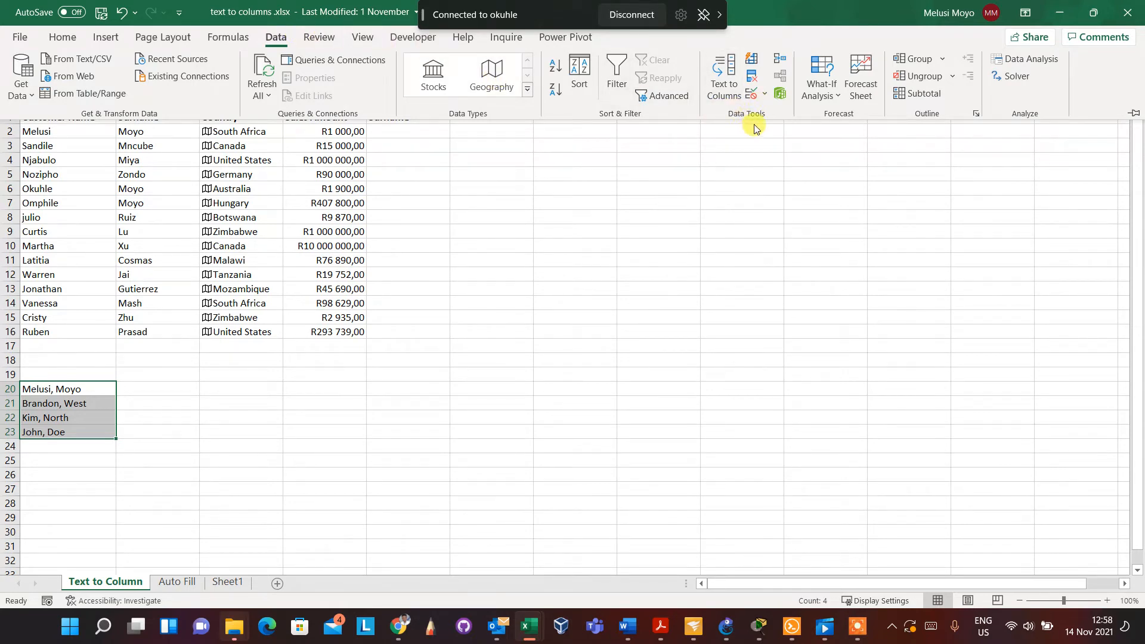
{"action": "left_click", "coordinate": [723, 94]}
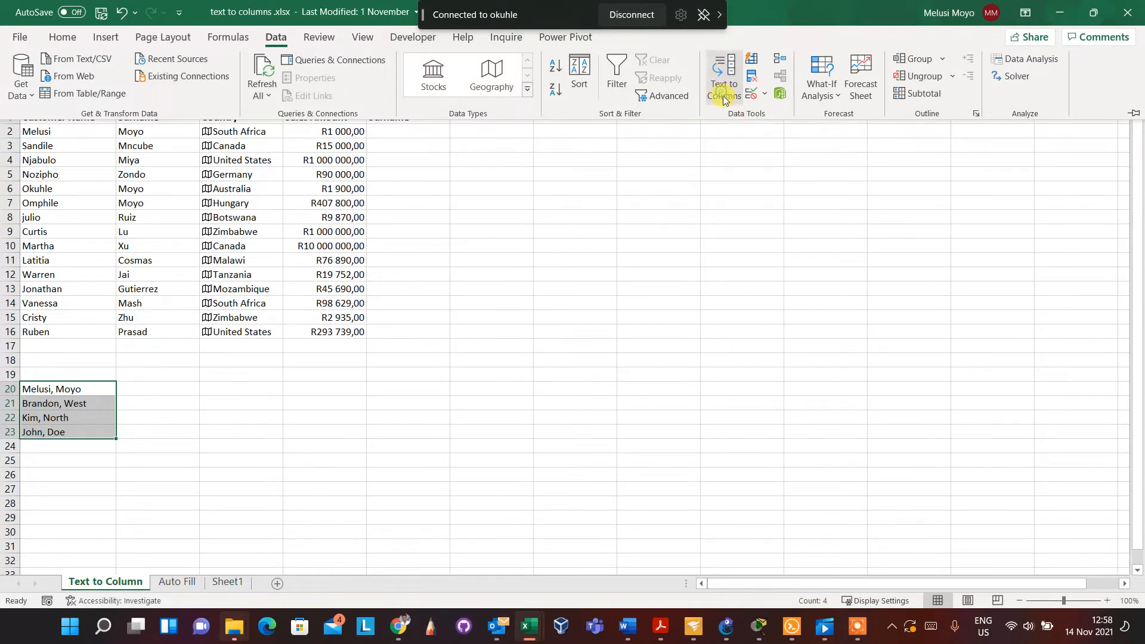
{"action": "left_click_drag", "start_coordinate": [674, 126], "coordinate": [690, 139]}
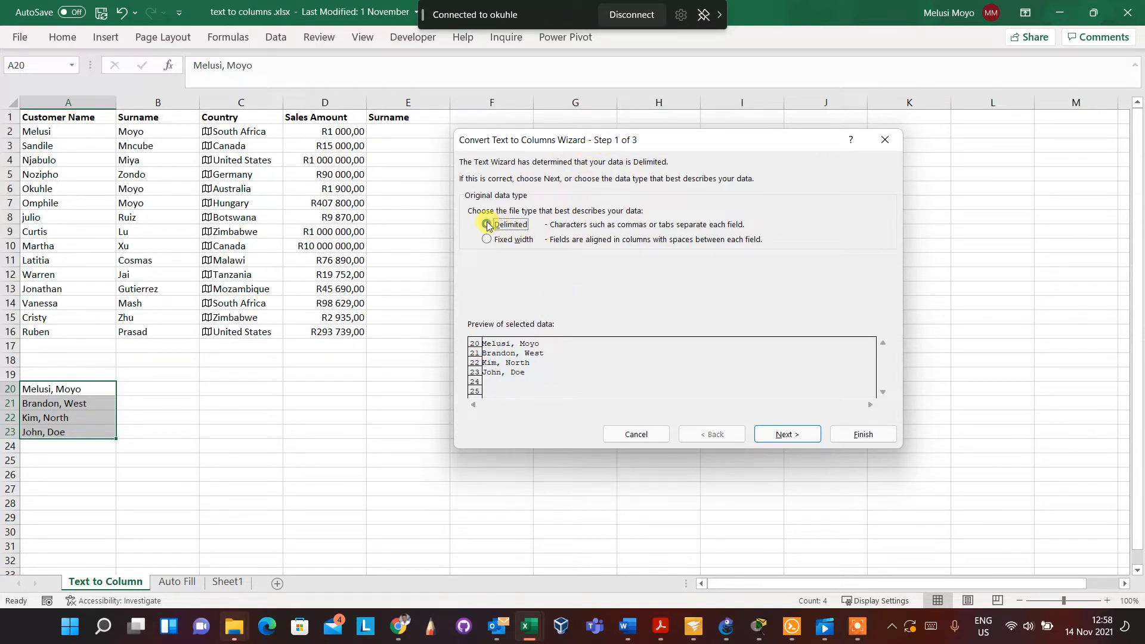
{"action": "left_click", "coordinate": [786, 434]}
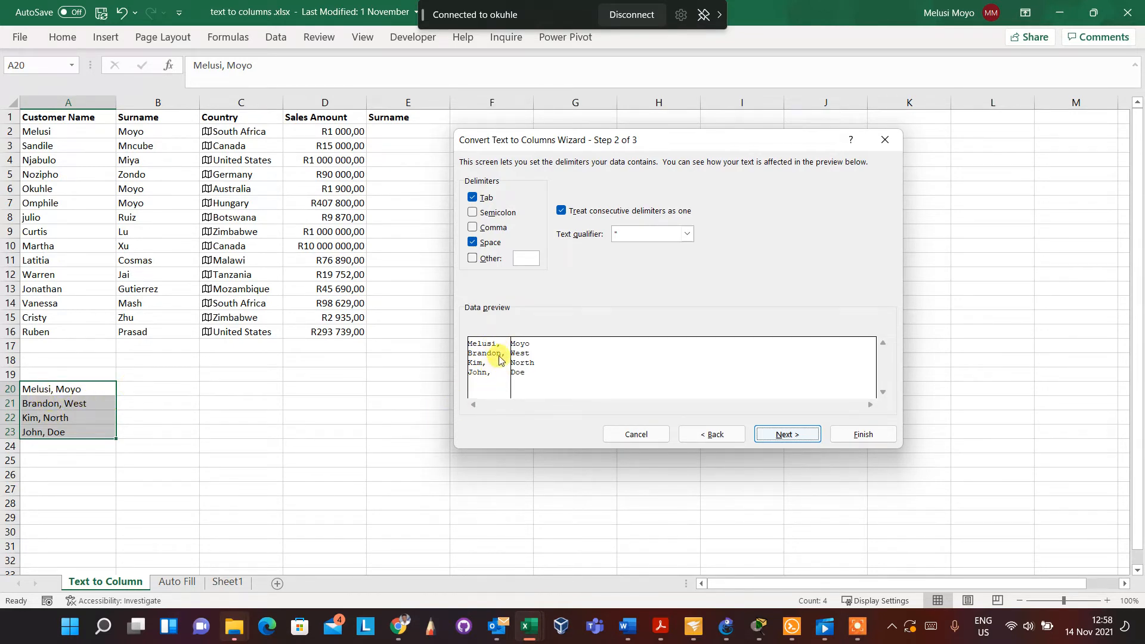
{"action": "left_click", "coordinate": [472, 242]}
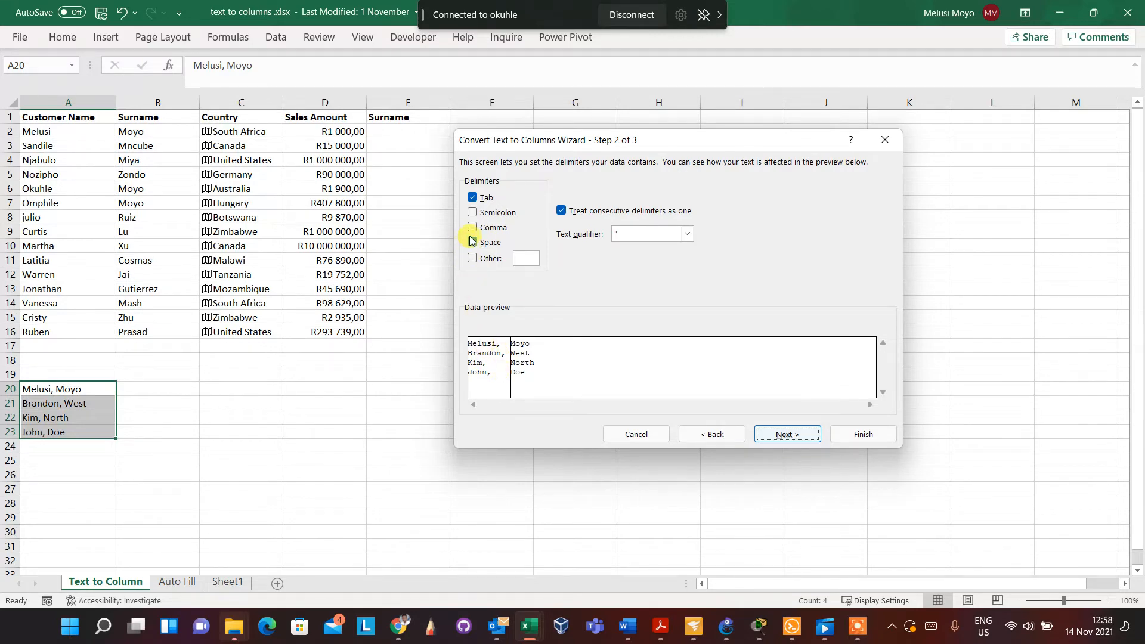
{"action": "left_click", "coordinate": [473, 243]}
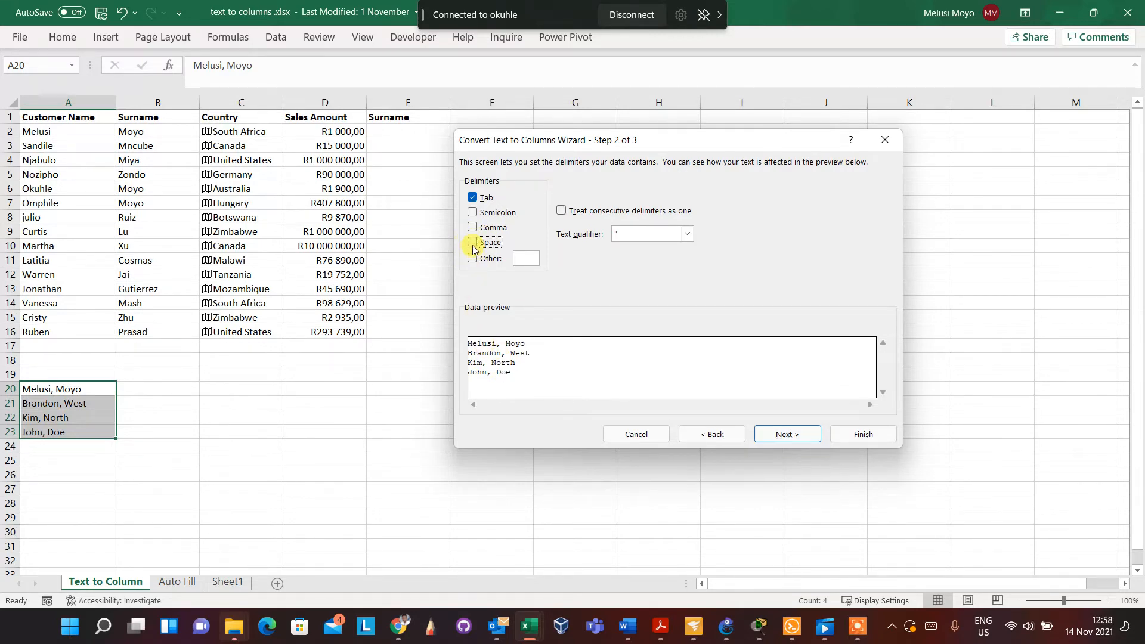
{"action": "left_click", "coordinate": [472, 227]}
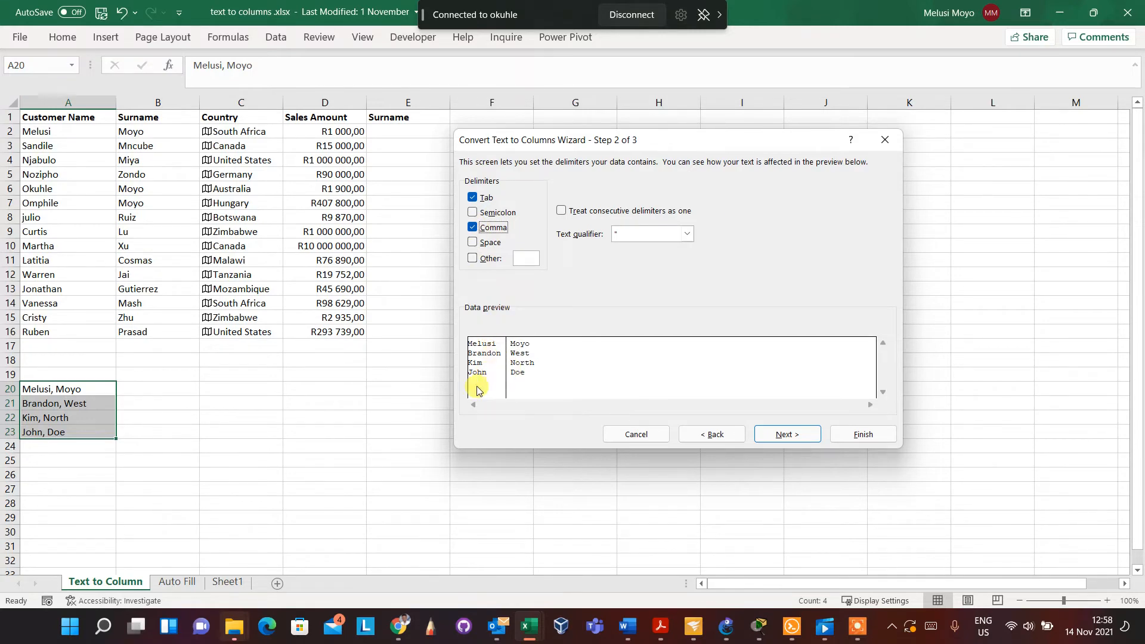
Step: Compare the split preview by switching the delimiter from Comma to Space and back to Comma
{"action": "left_click", "coordinate": [473, 242]}
{"action": "left_click", "coordinate": [472, 228]}
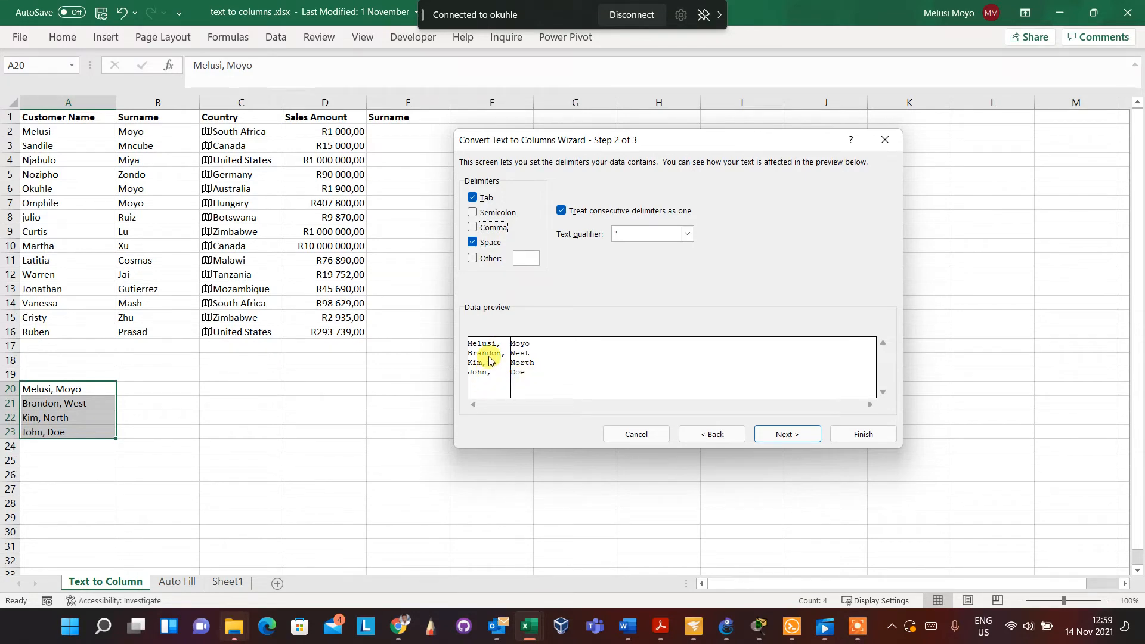
{"action": "left_click", "coordinate": [474, 242]}
{"action": "left_click", "coordinate": [474, 230]}
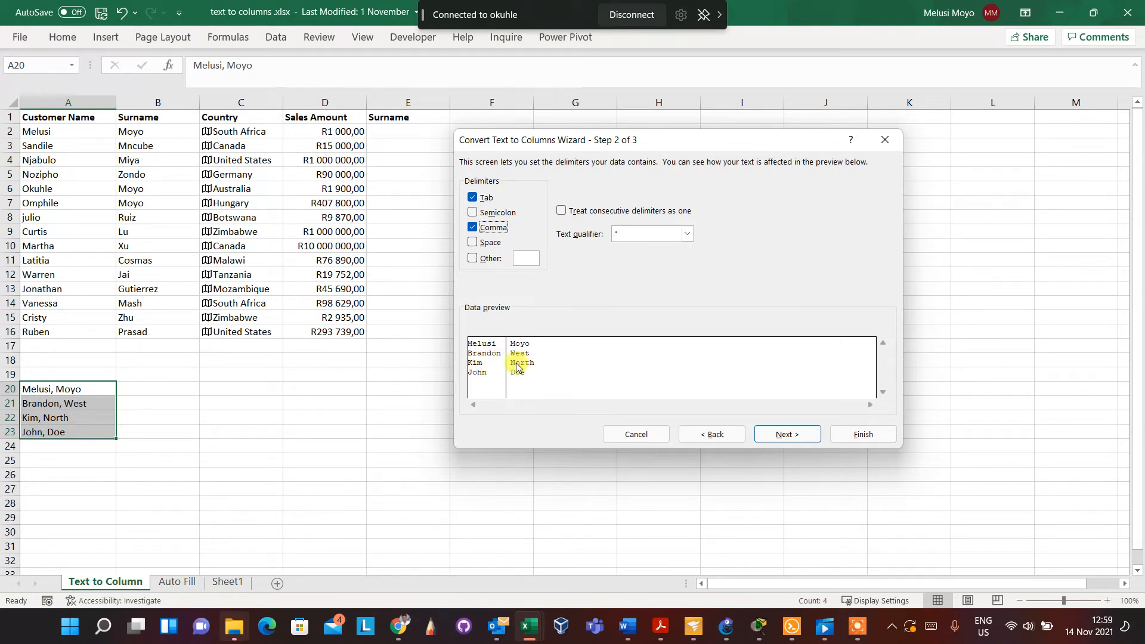
Step: Complete the comma split of A20:A23 with the General column format and $A$20 as destination
{"action": "left_click", "coordinate": [778, 438]}
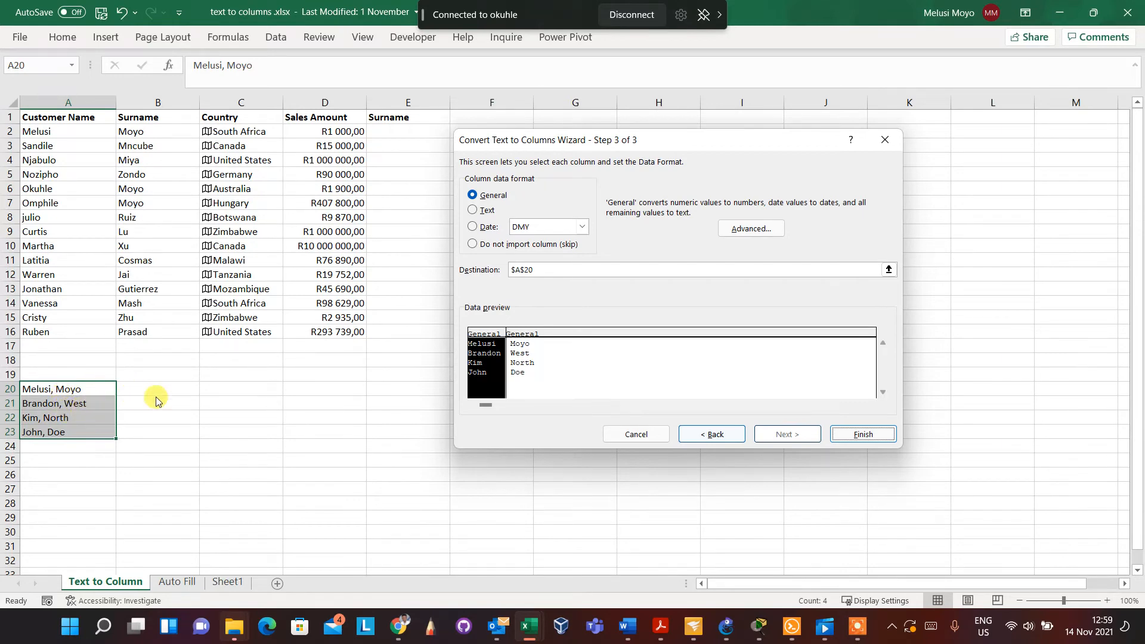
{"action": "left_click", "coordinate": [841, 438]}
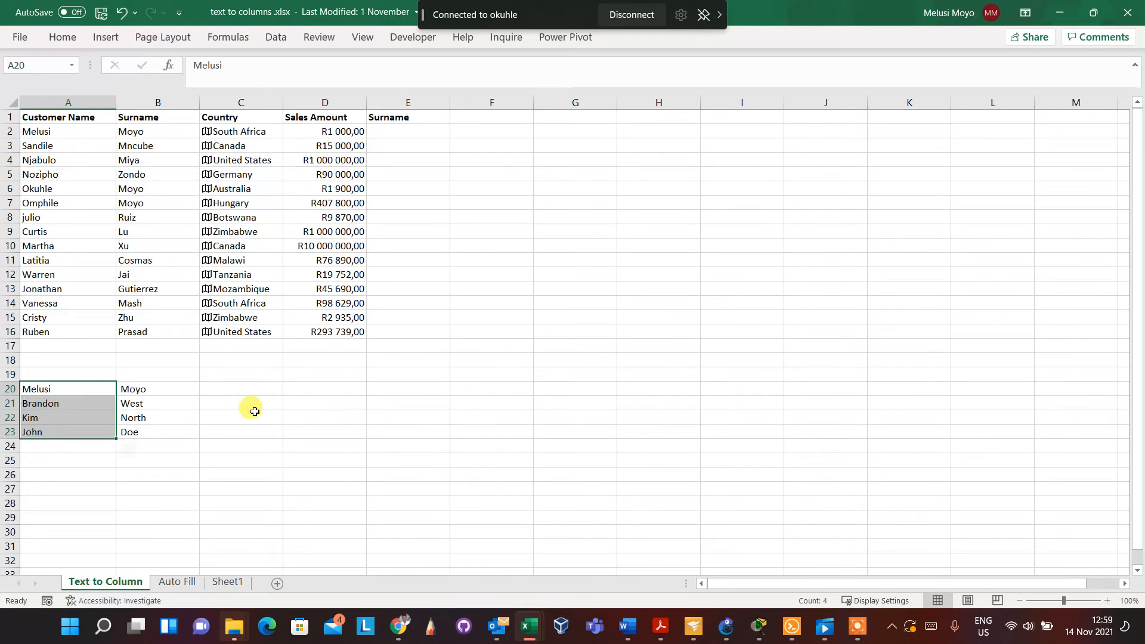
{"action": "left_click", "coordinate": [176, 394]}
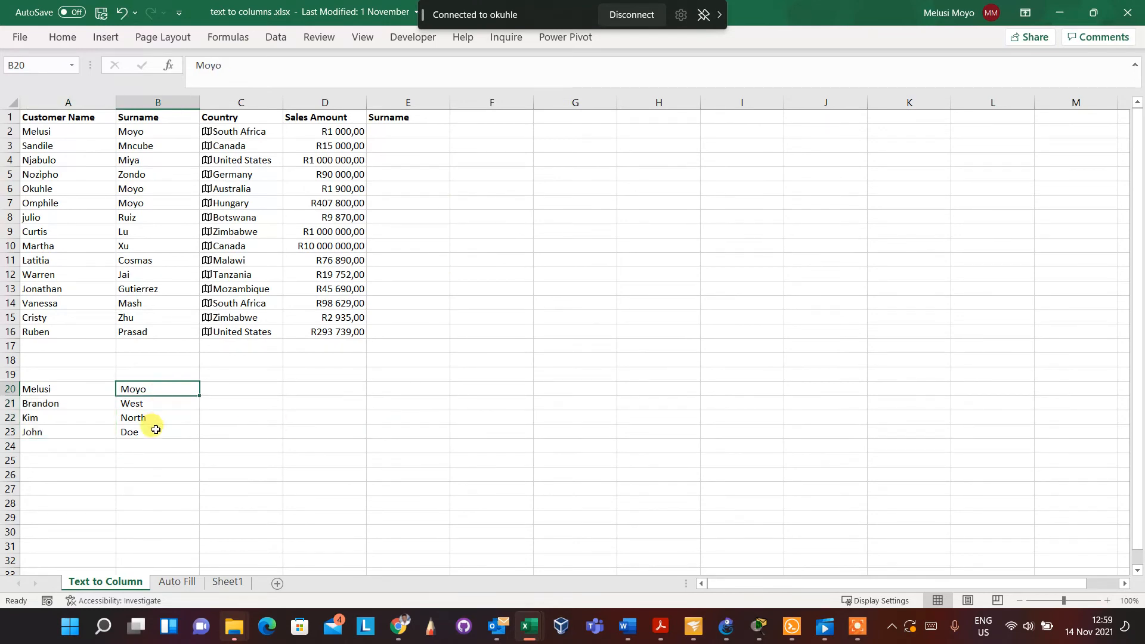
Step: On the Auto Fill sheet, enter the first two customers' surnames in B2 and B3, accepting the Flash Fill suggestion down to B16
{"action": "left_click", "coordinate": [173, 583]}
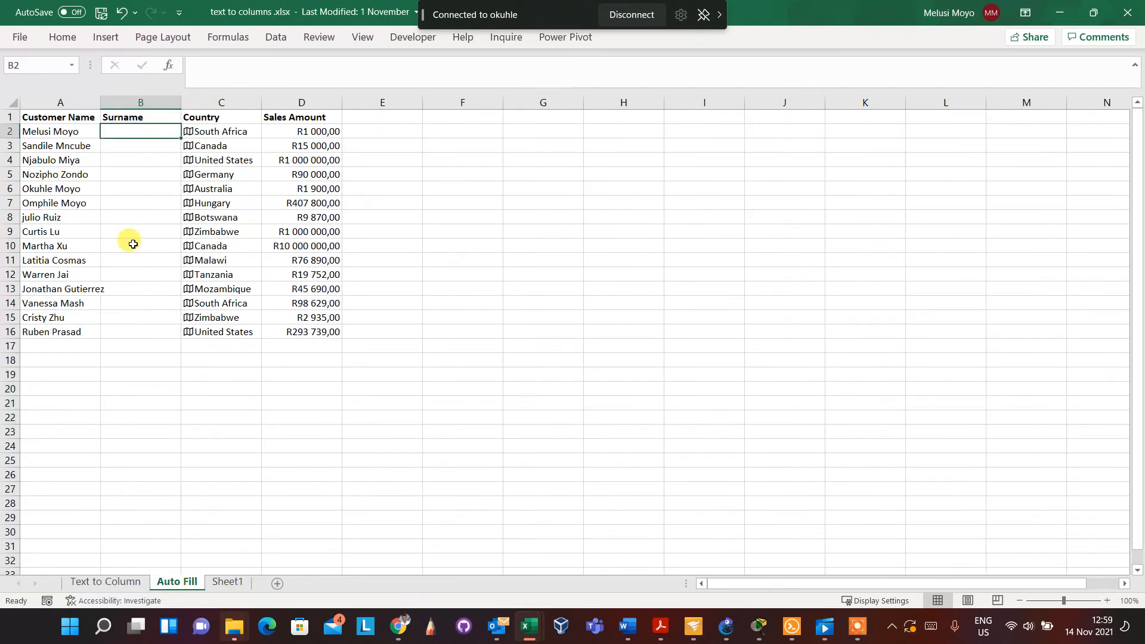
{"action": "left_click", "coordinate": [132, 161]}
{"action": "left_click", "coordinate": [129, 132]}
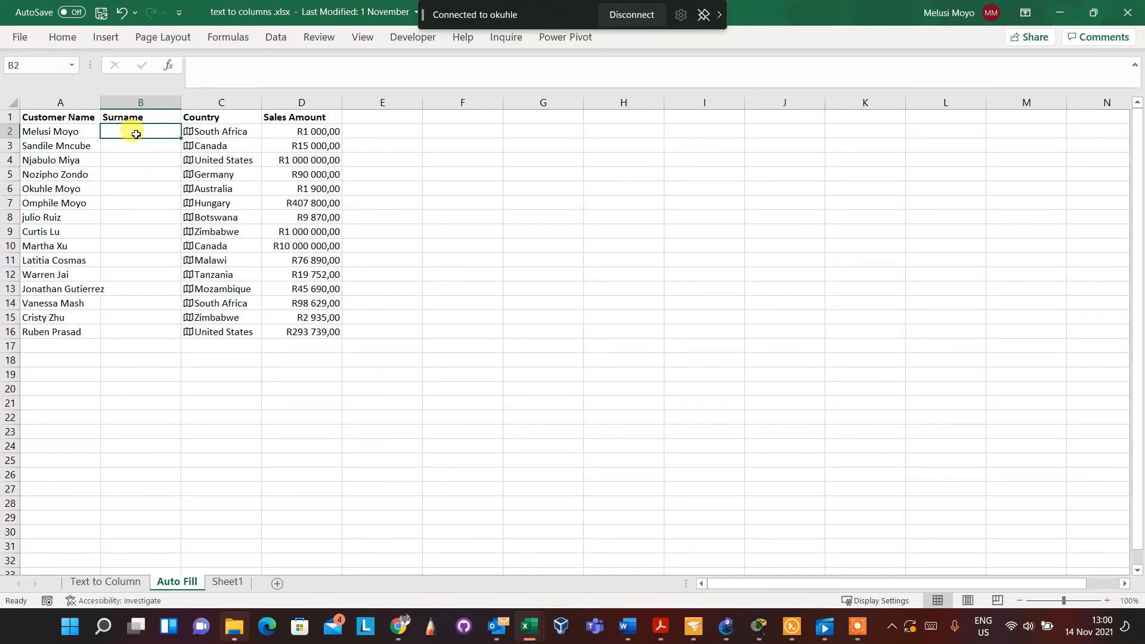
{"action": "type", "text": "Moyo"}
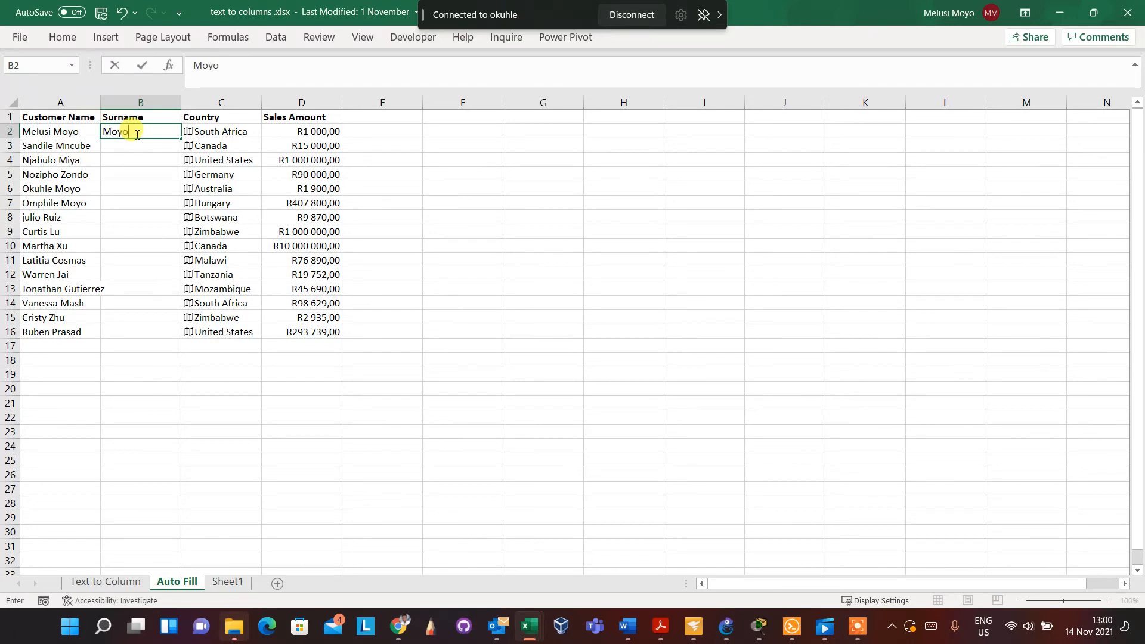
{"action": "key", "text": "Return"}
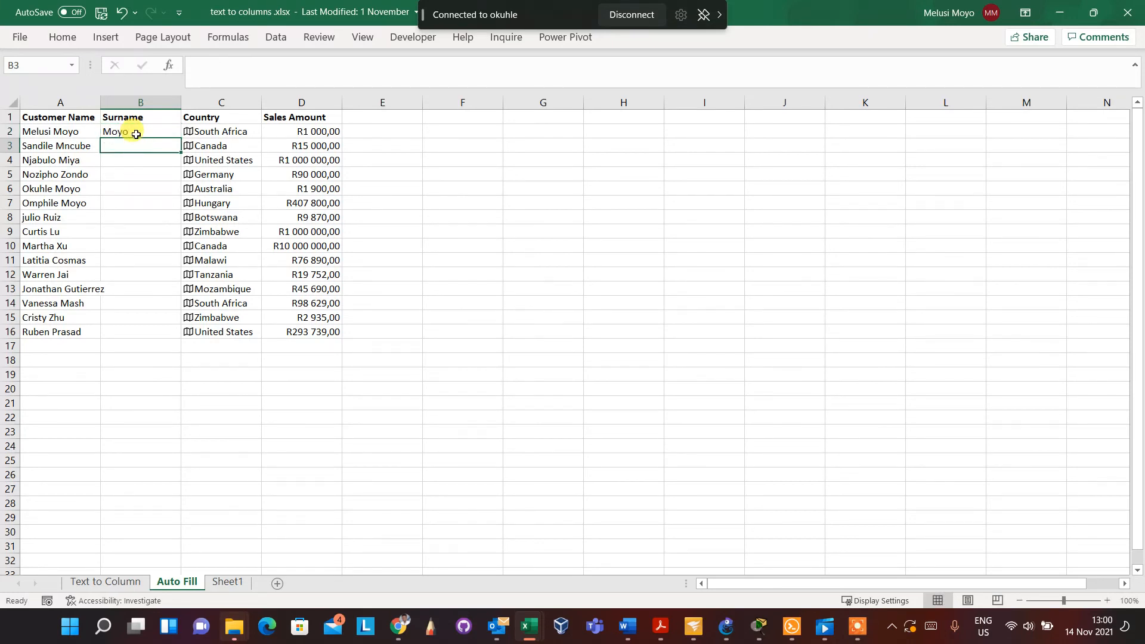
{"action": "type", "text": "Mncube"}
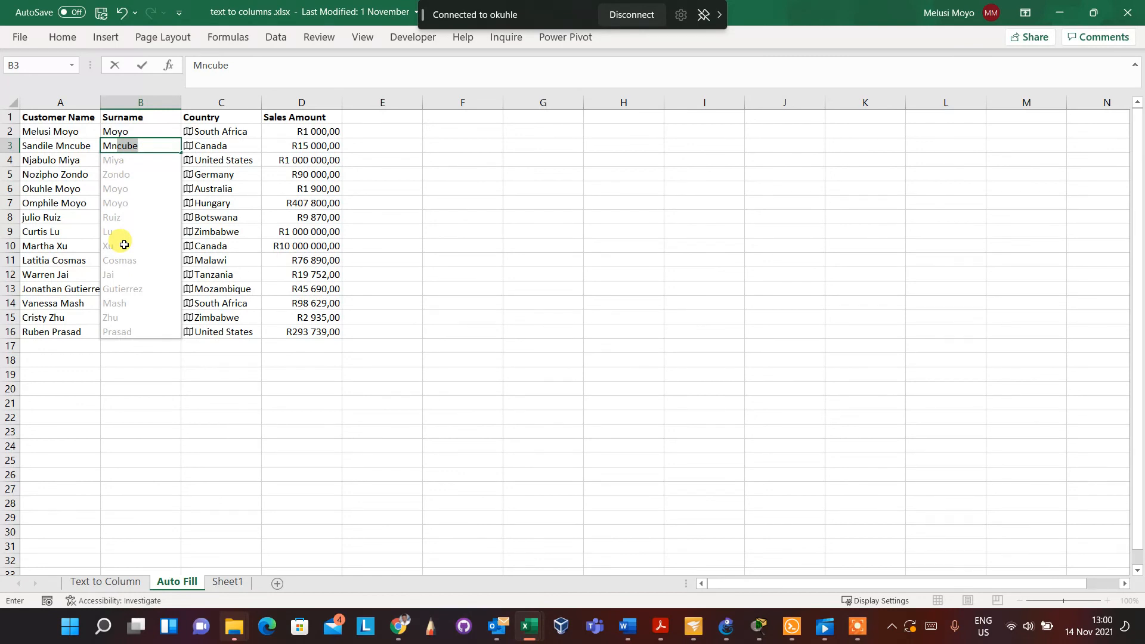
{"action": "key", "text": "Return"}
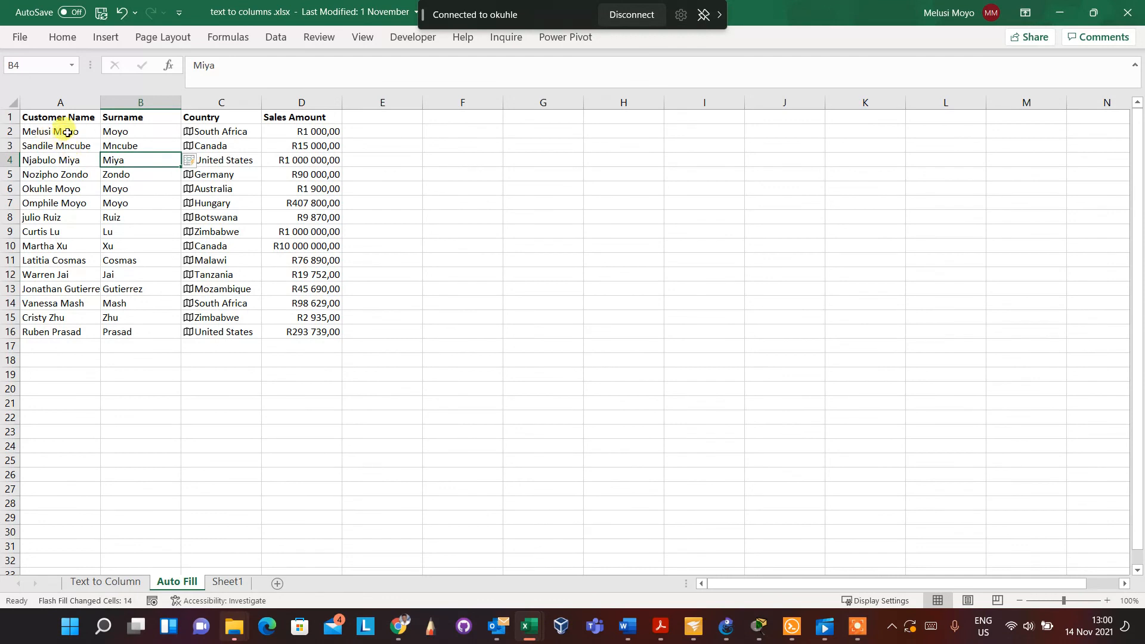
Step: Check the full names in column A against the filled surnames, and return to the Text to Column sheet
{"action": "left_click", "coordinate": [69, 131]}
{"action": "left_click", "coordinate": [79, 190]}
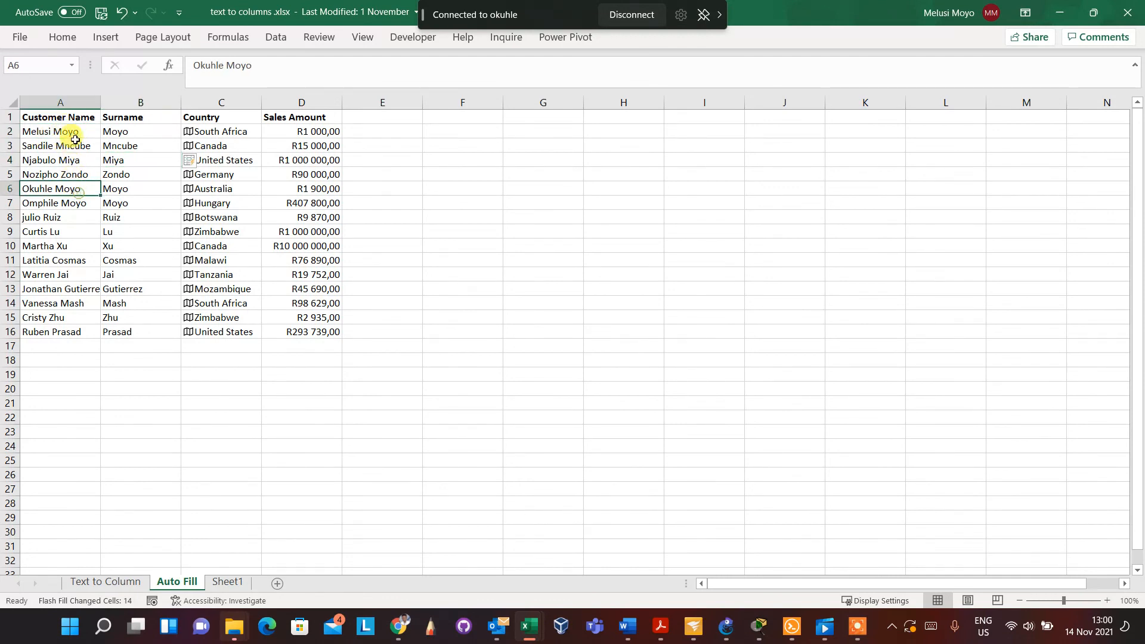
{"action": "left_click", "coordinate": [75, 131]}
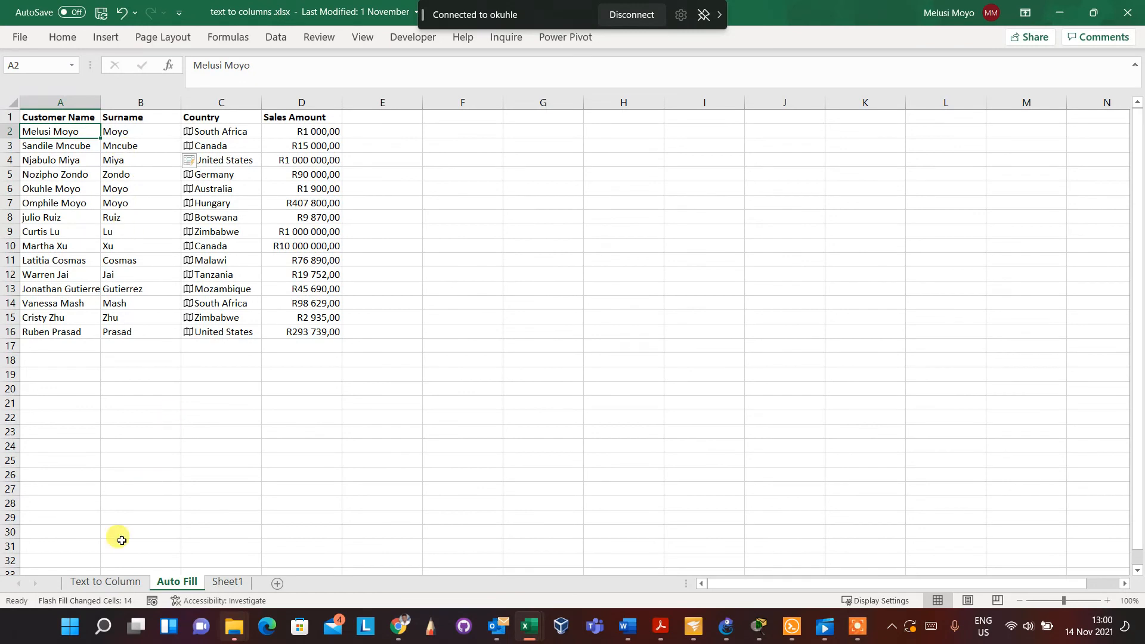
{"action": "left_click", "coordinate": [109, 583]}
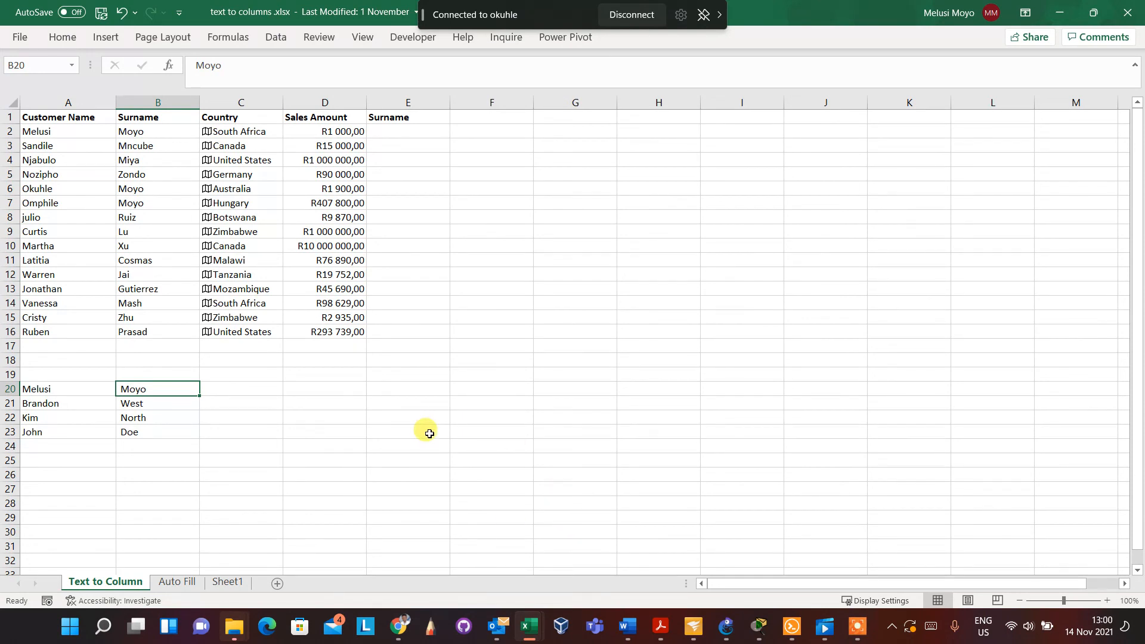
{"action": "left_click", "coordinate": [856, 631]}
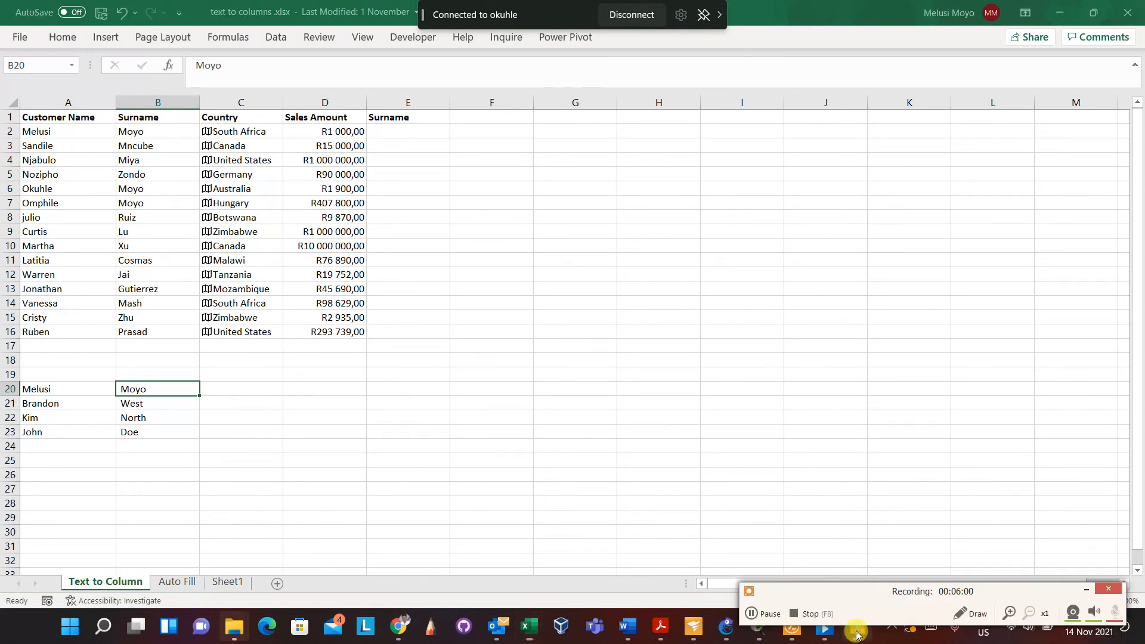